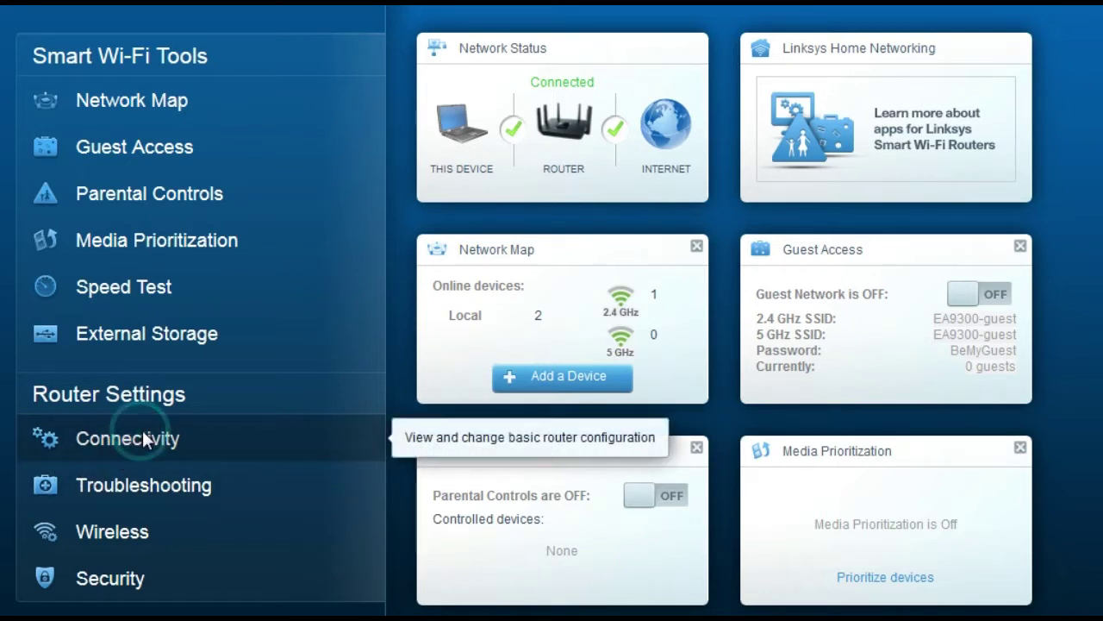
- Open the Internet Settings in Connectivity and enable MAC Address Clone, dismissing the Windows color scheme prompt
click(143, 440)
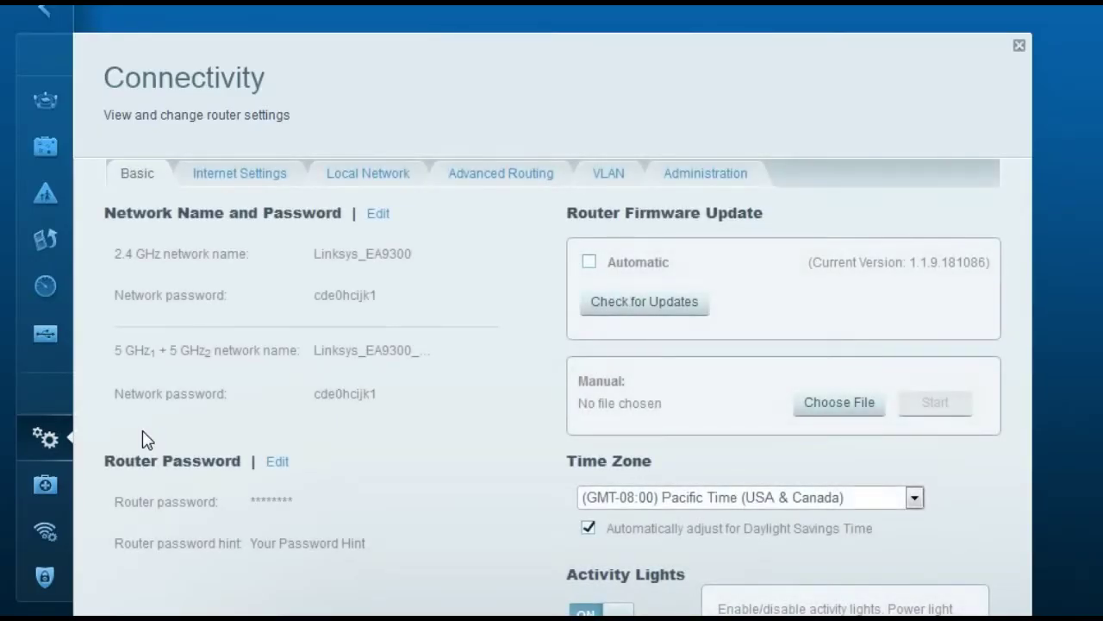
click(250, 176)
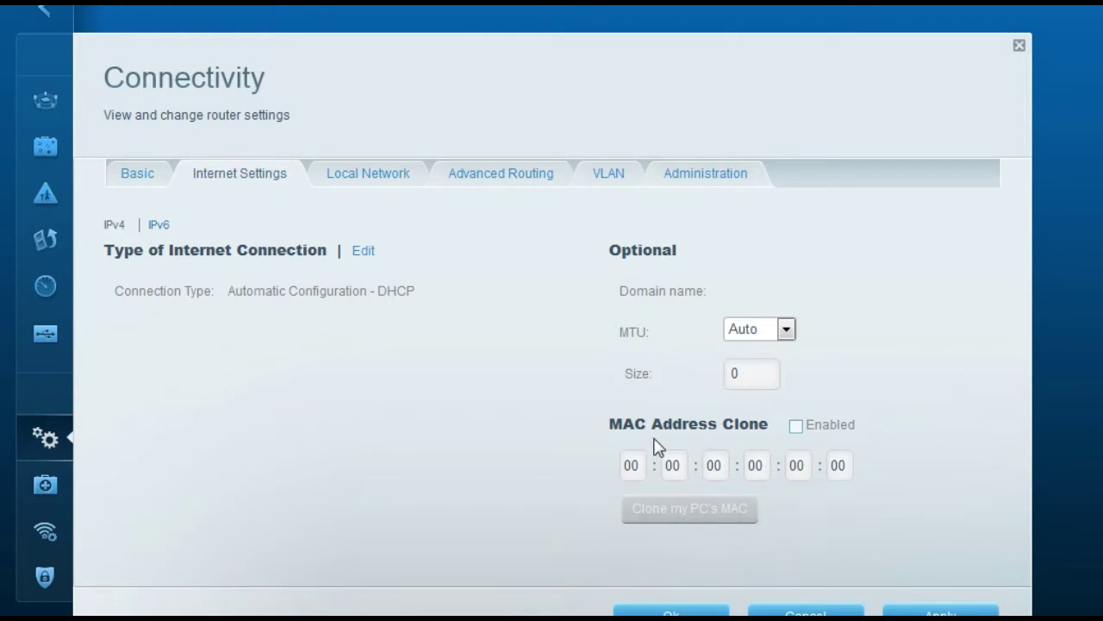
click(796, 427)
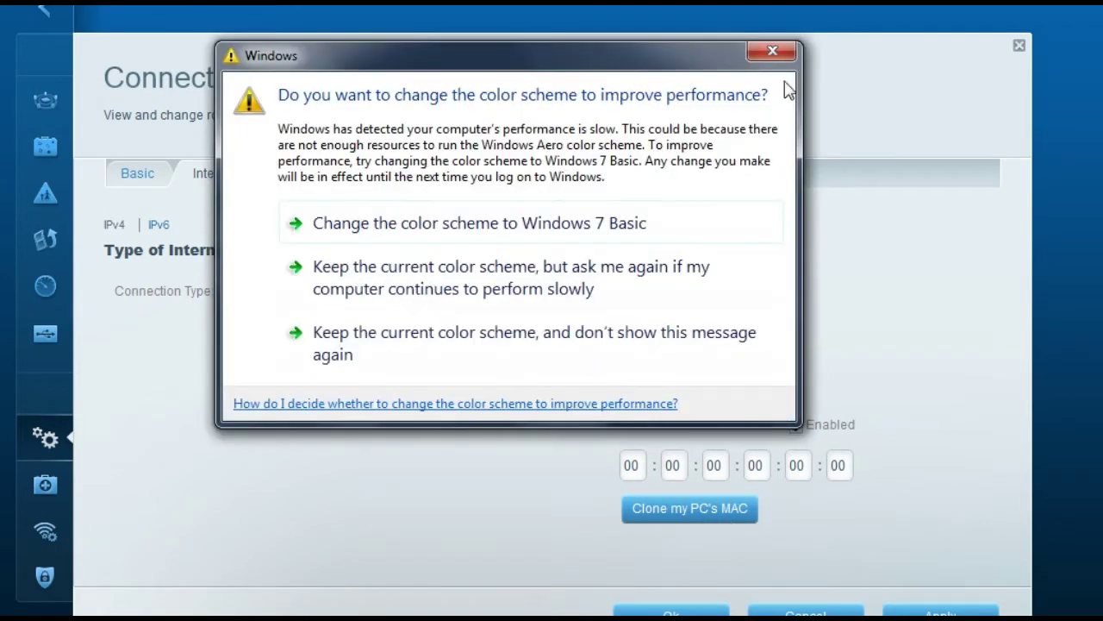
click(774, 53)
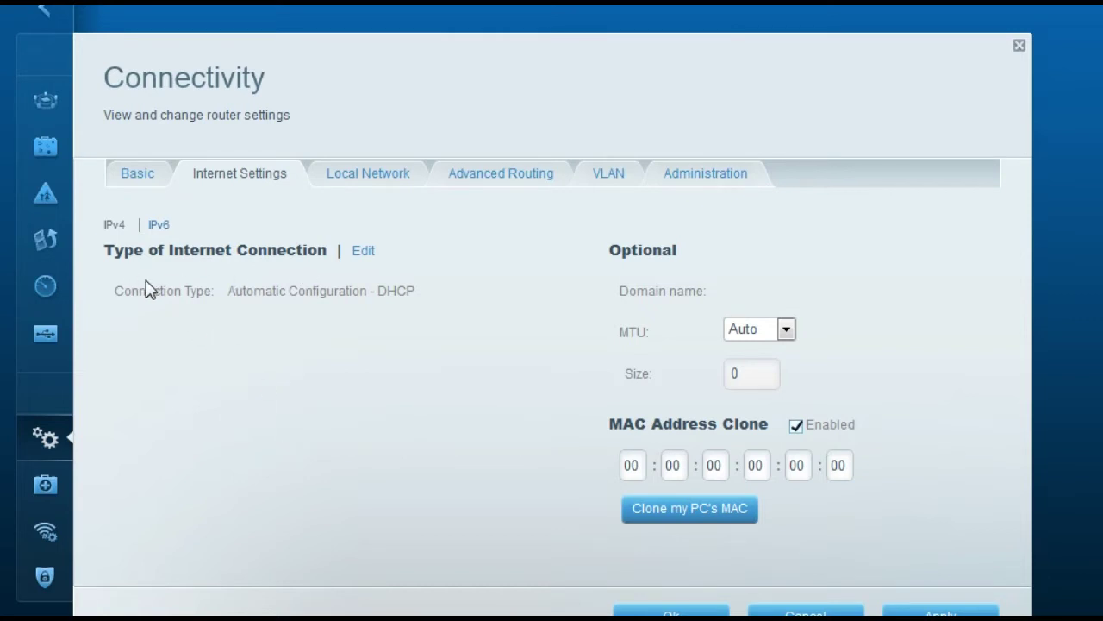
- Open the internet connection type for editing, set it to PPPoE and look over its login and connection mode fields
click(364, 252)
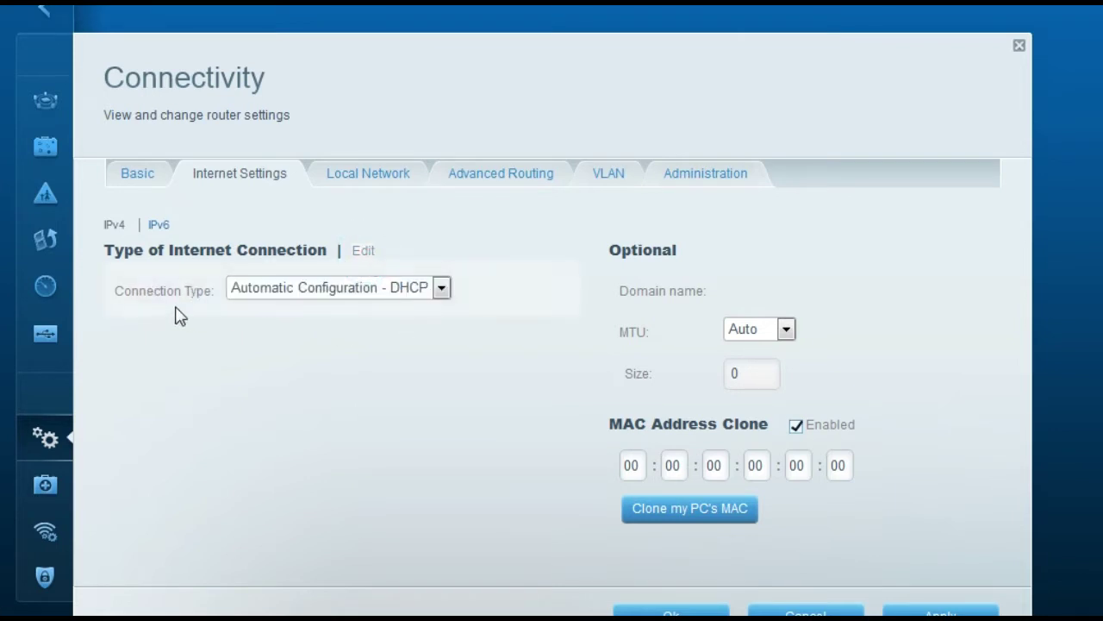
click(441, 289)
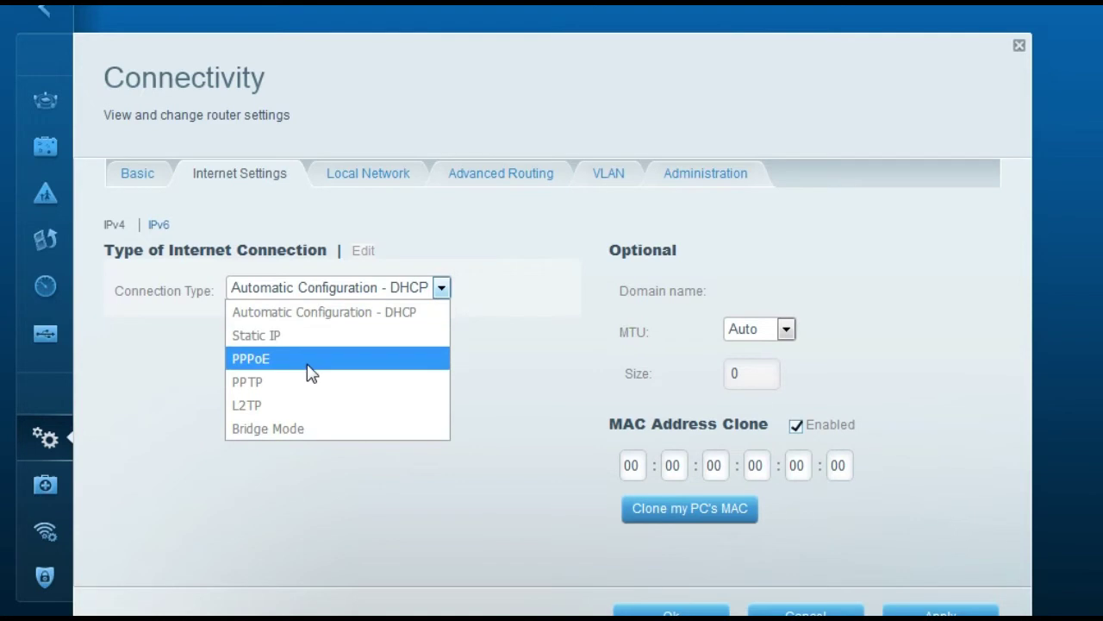
click(307, 364)
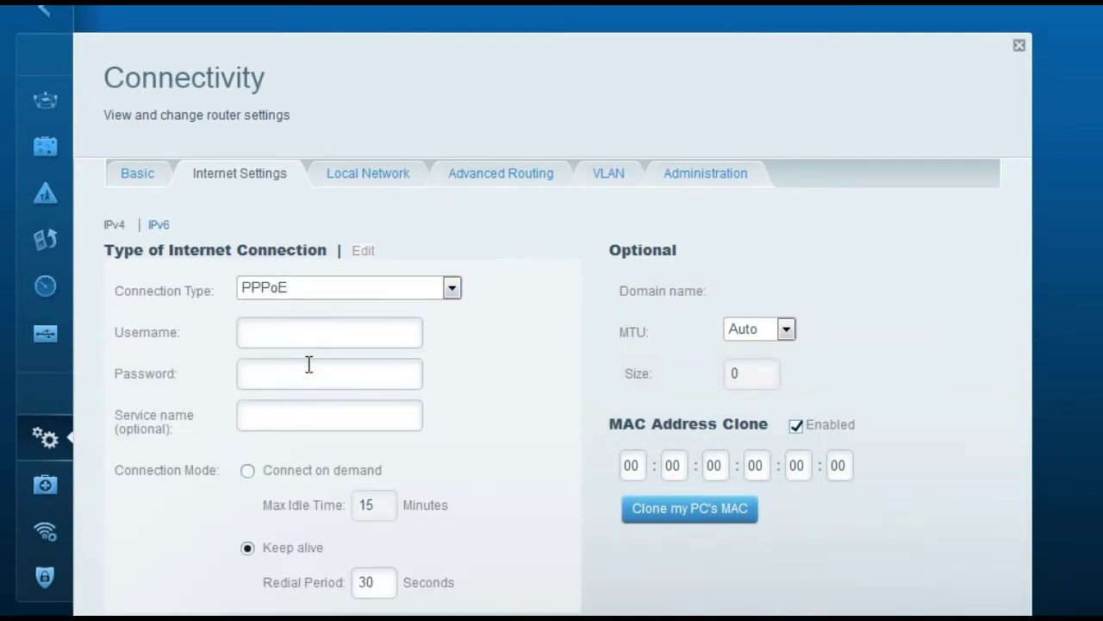
click(294, 339)
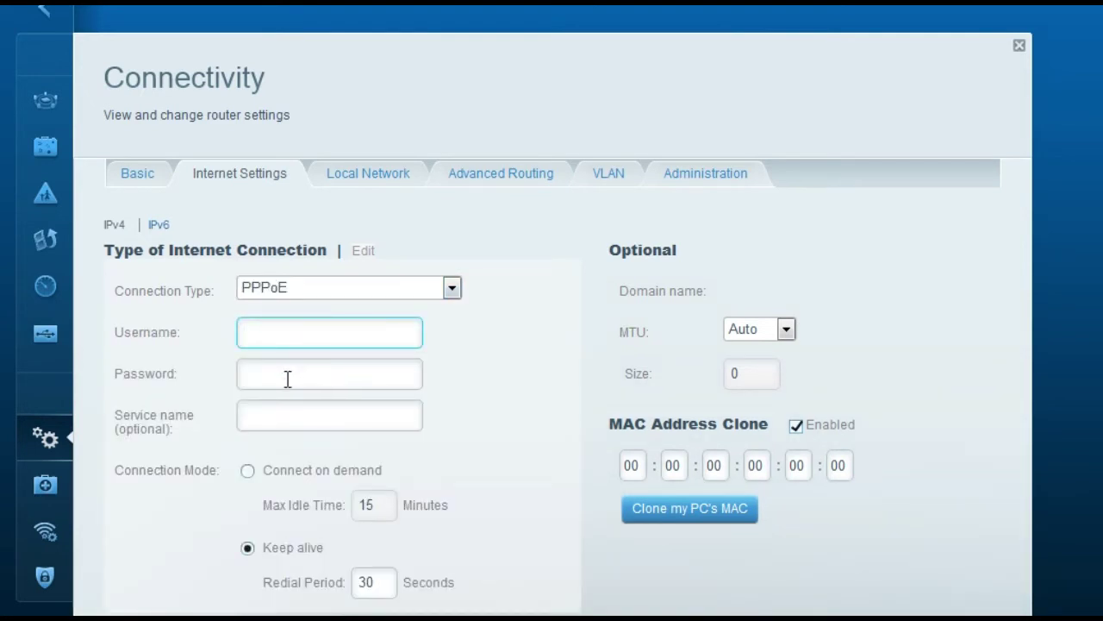
click(287, 378)
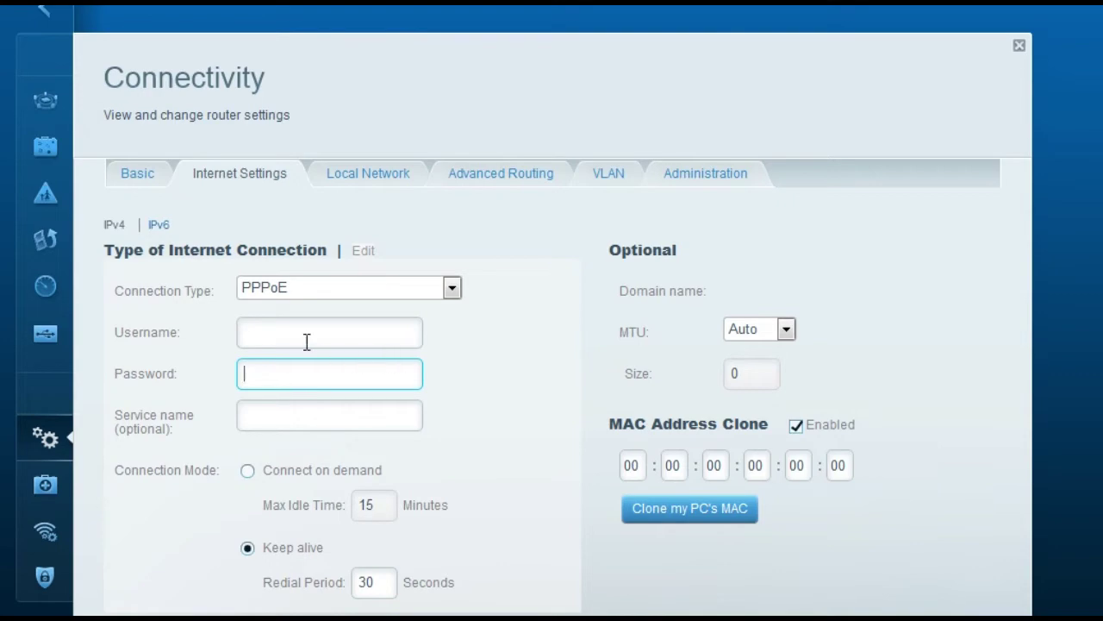
scroll(496, 343, down, 1)
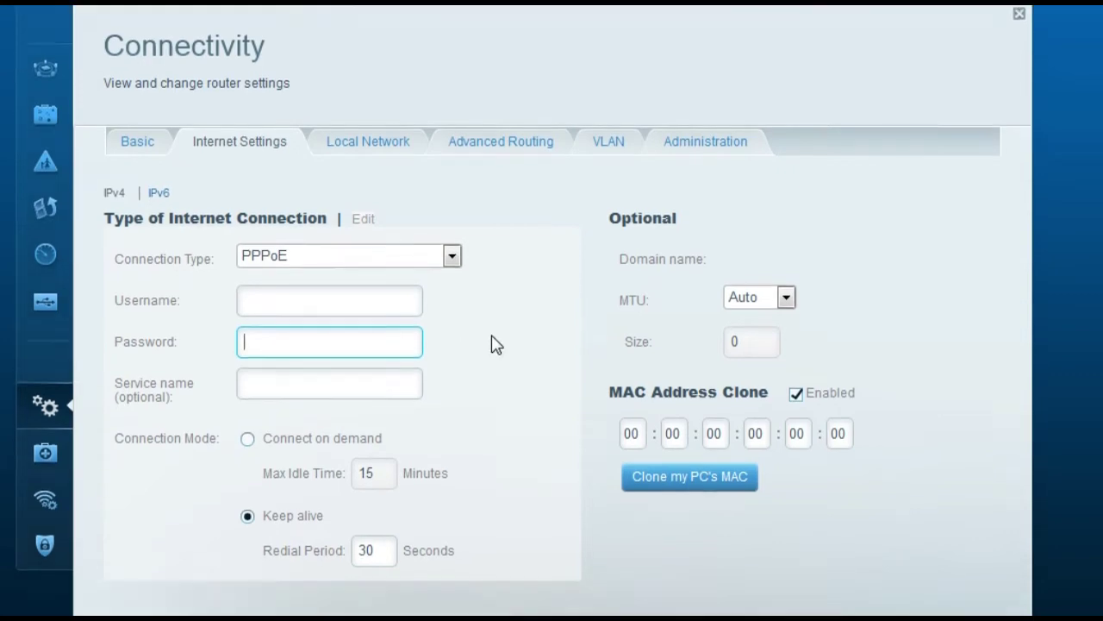
scroll(496, 343, down, 3)
scroll(470, 336, up, 5)
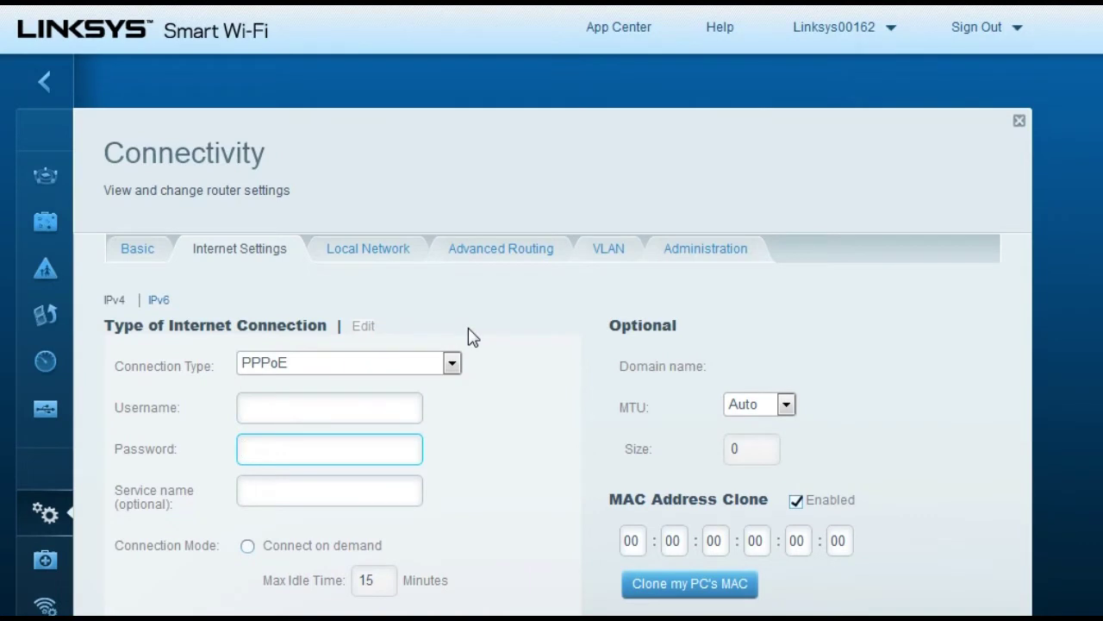
- Set the internet connection type to Static IP and disable MAC Address Clone
click(452, 363)
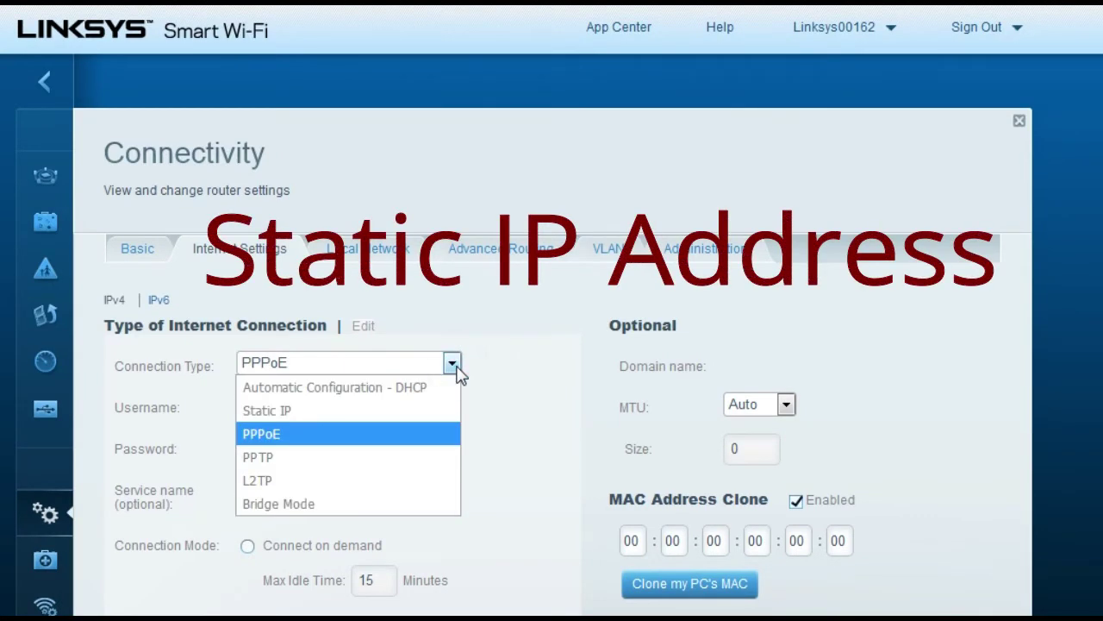
click(412, 412)
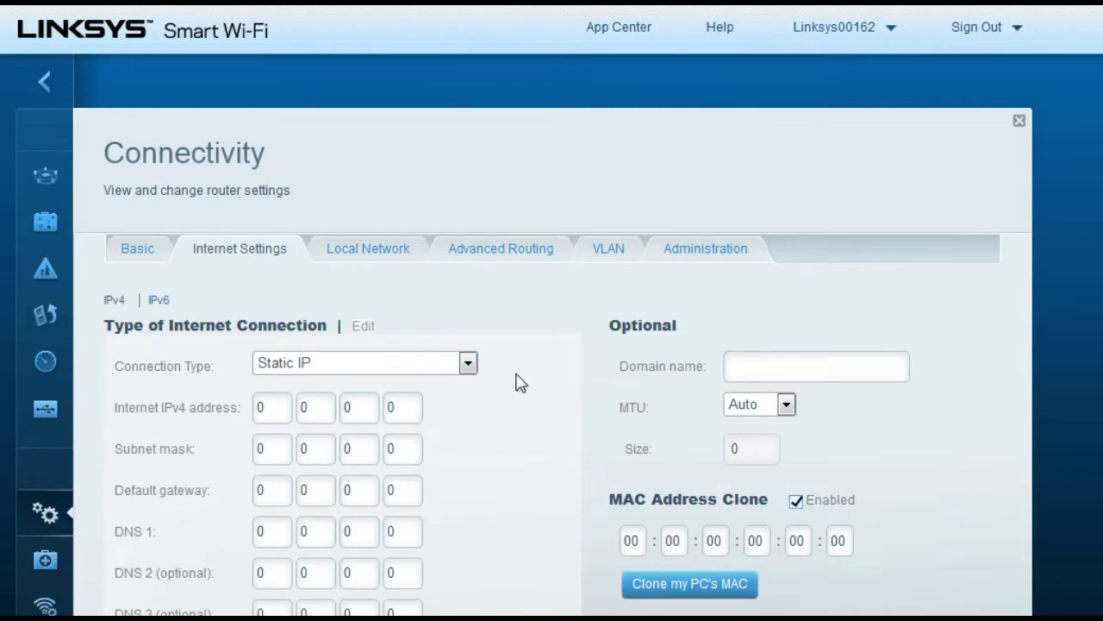
scroll(521, 377, down, 1)
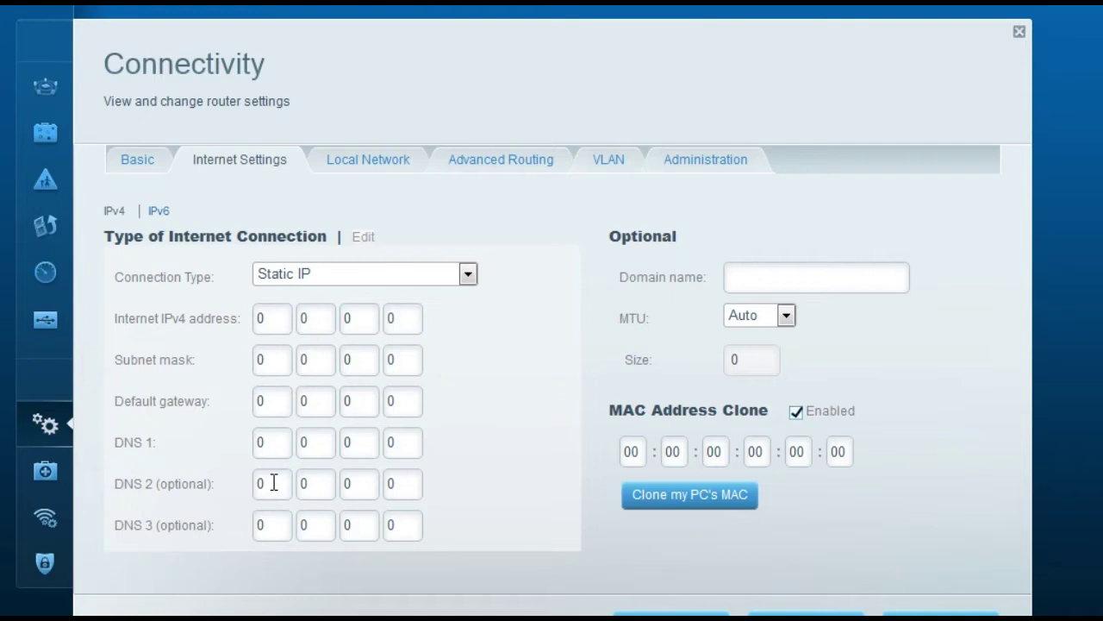
click(796, 417)
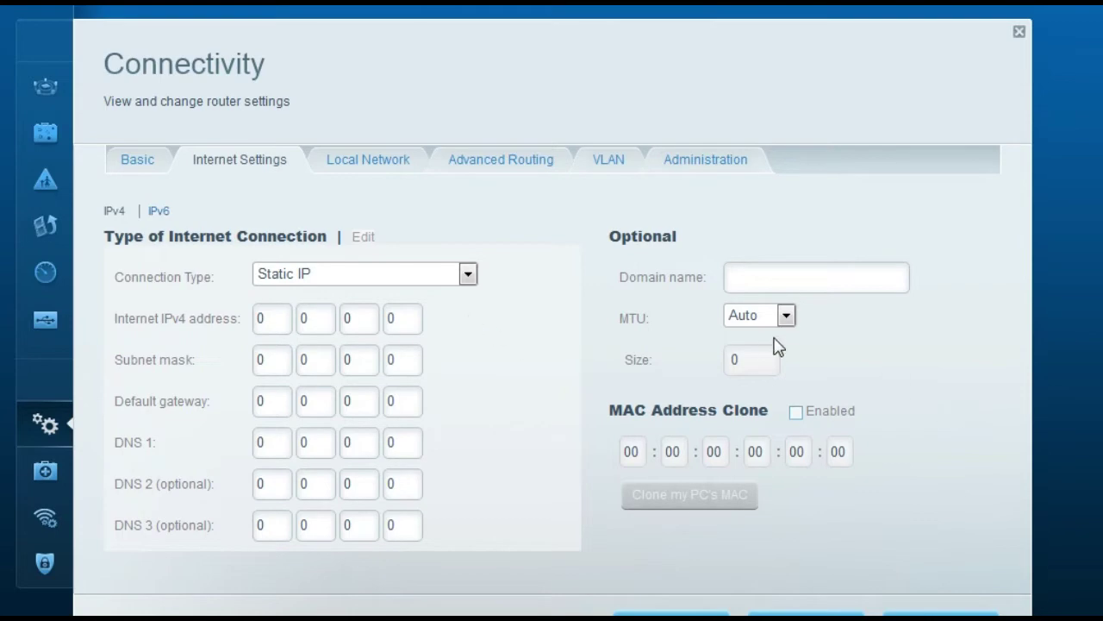
scroll(810, 349, down, 3)
scroll(542, 294, up, 4)
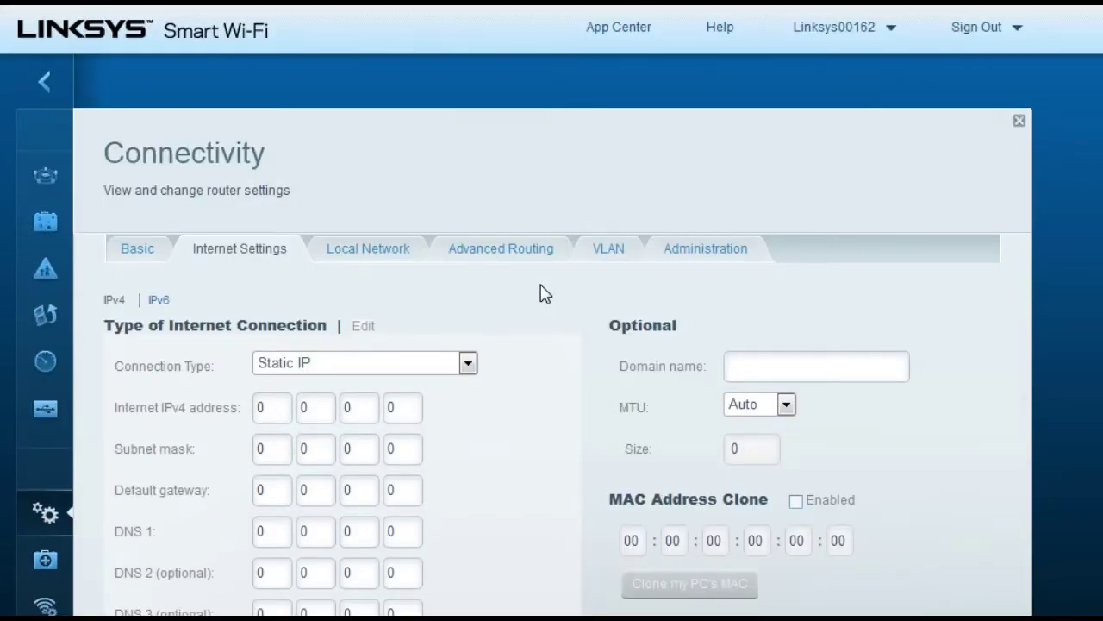
click(468, 364)
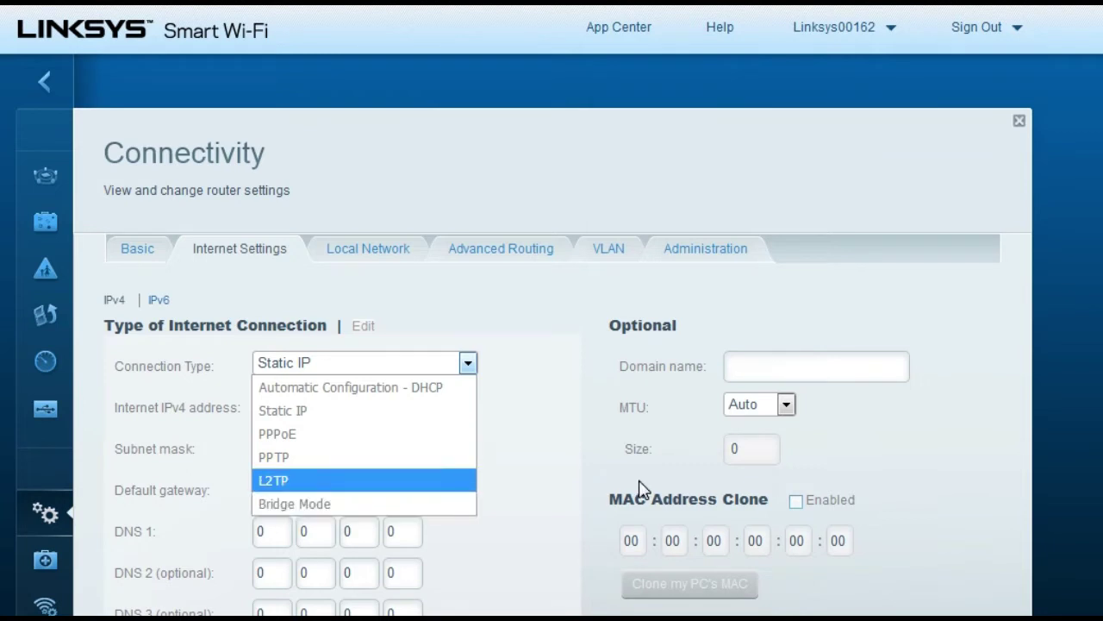
click(543, 401)
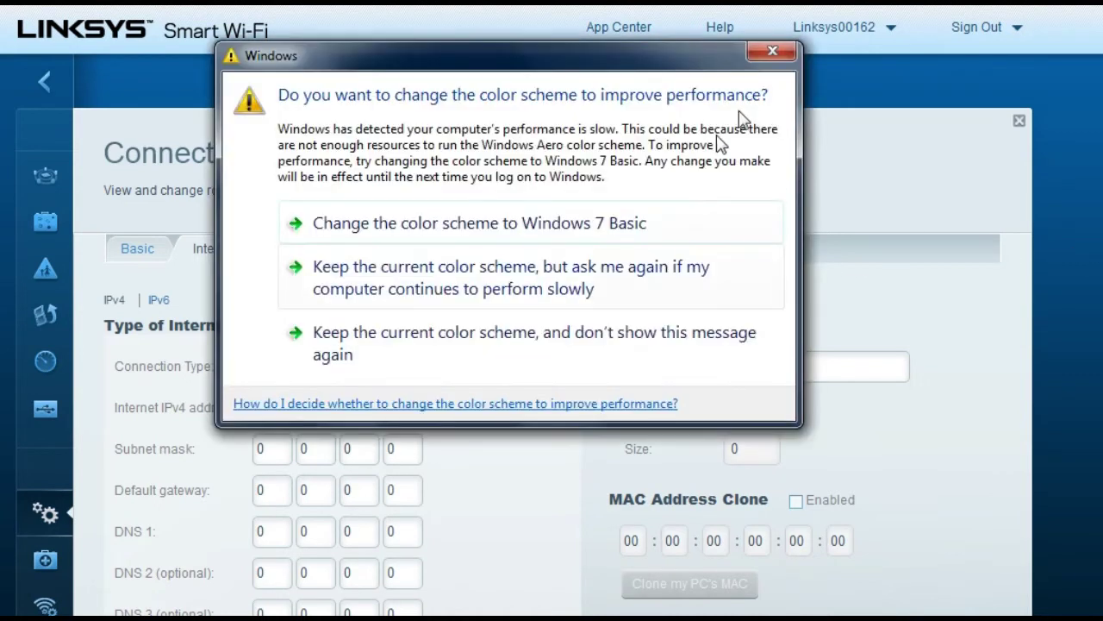
click(770, 54)
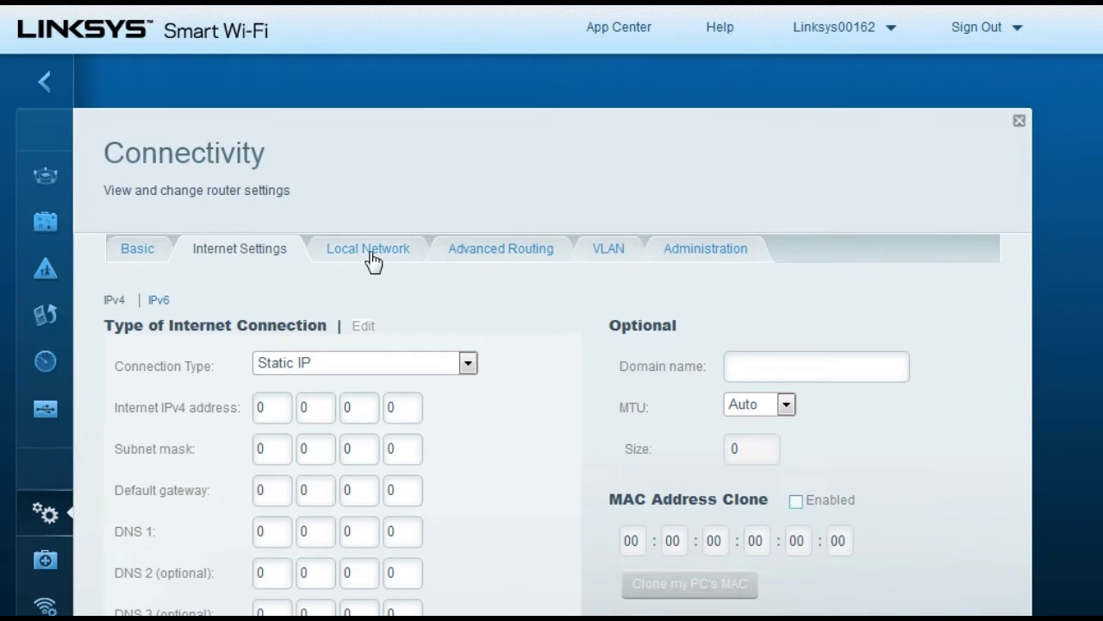
- Open the Wireless settings and examine the network name and password fields of the 2.4 GHz and 5 GHz networks
scroll(37, 371, down, 1)
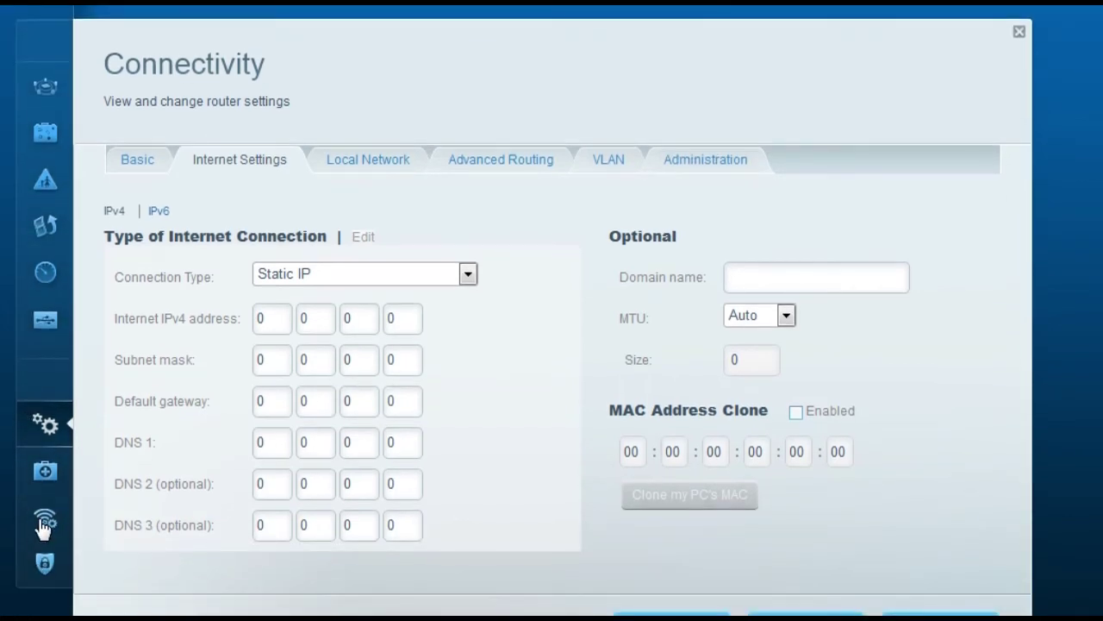
click(43, 524)
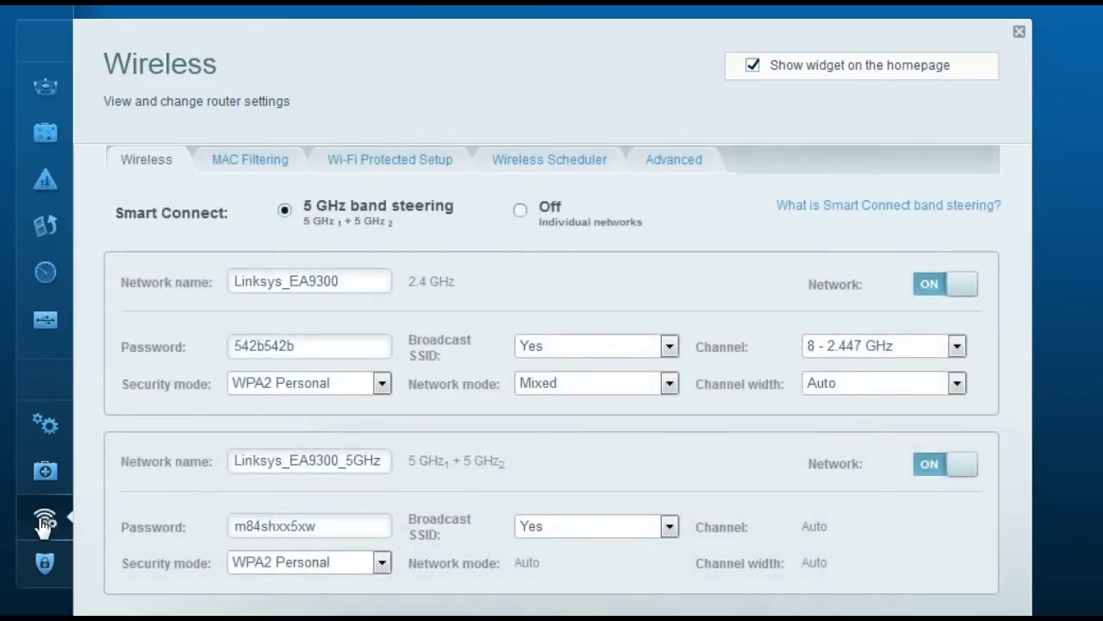
scroll(571, 246, down, 1)
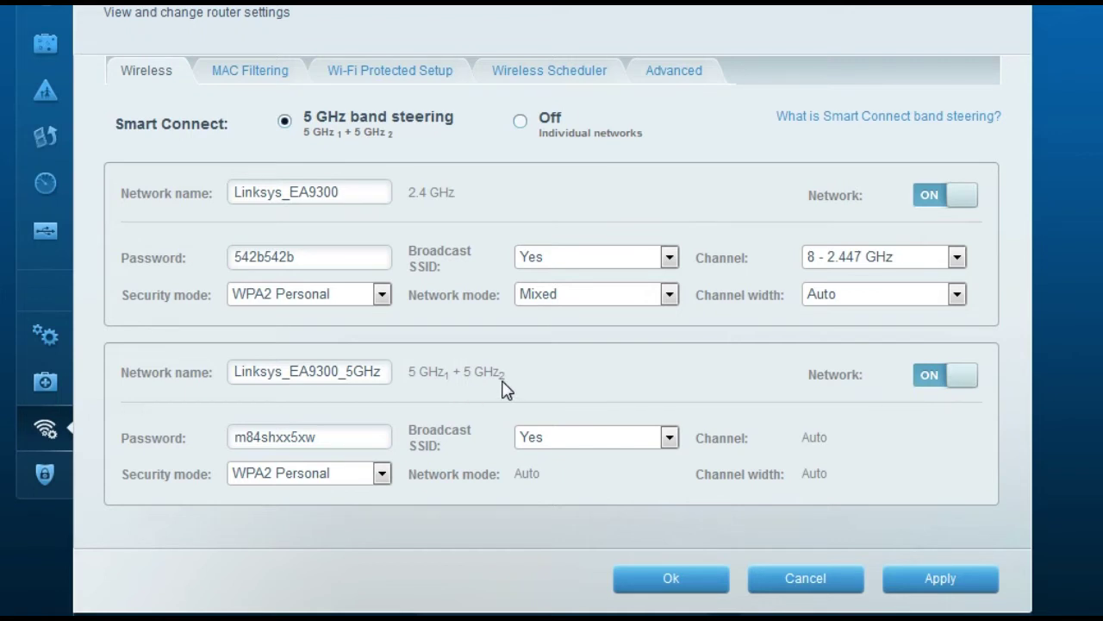
click(354, 192)
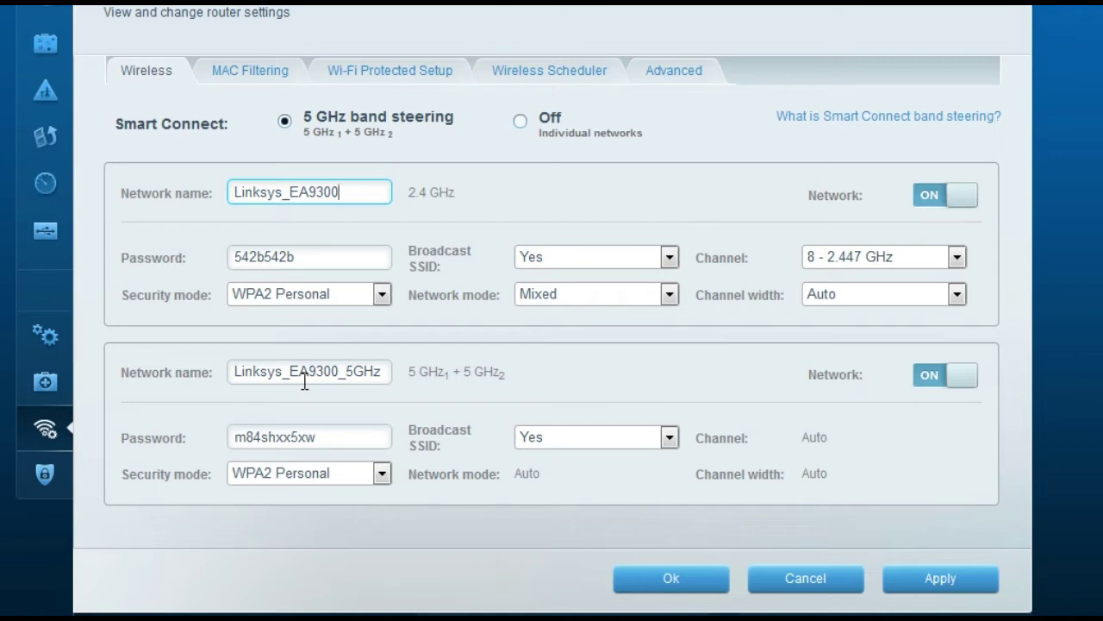
click(337, 443)
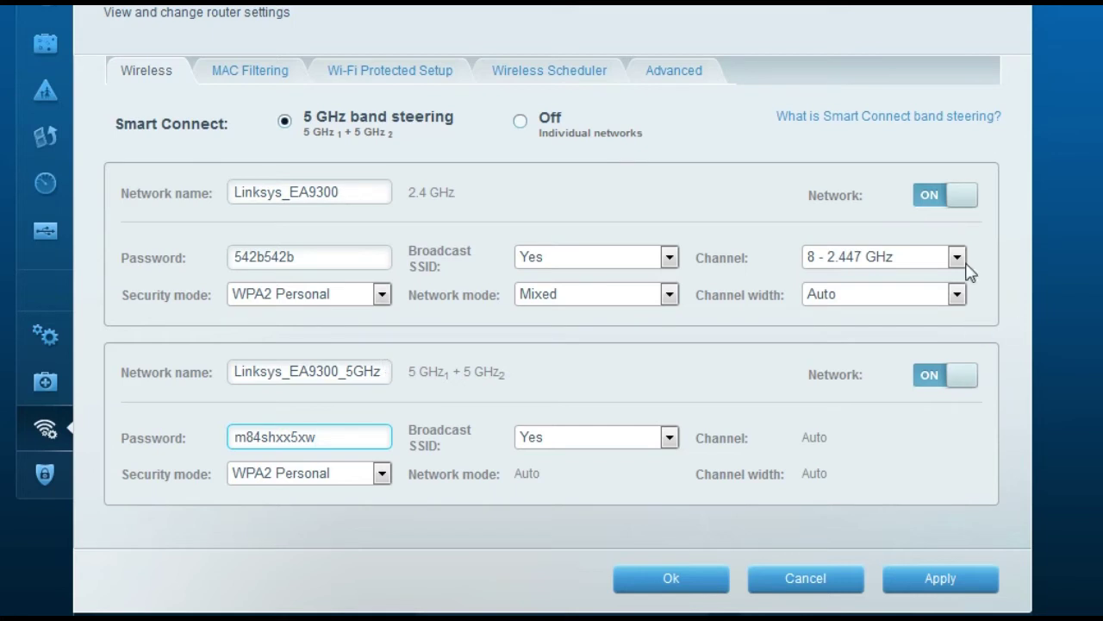
- Switch the 5 GHz and 2.4 GHz networks off and back on
click(935, 371)
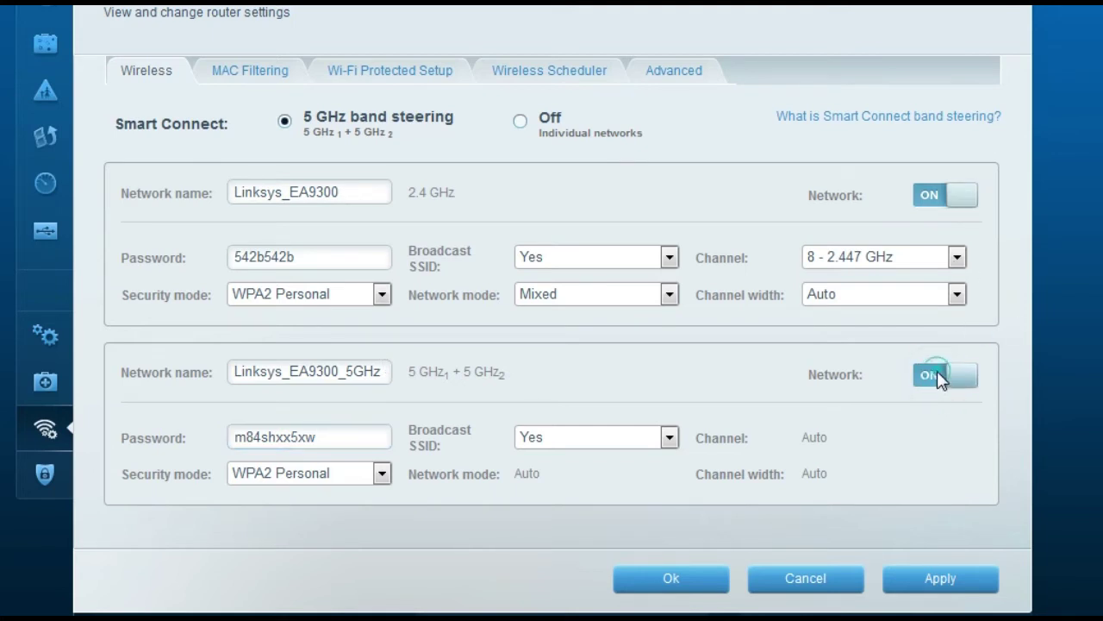
click(958, 375)
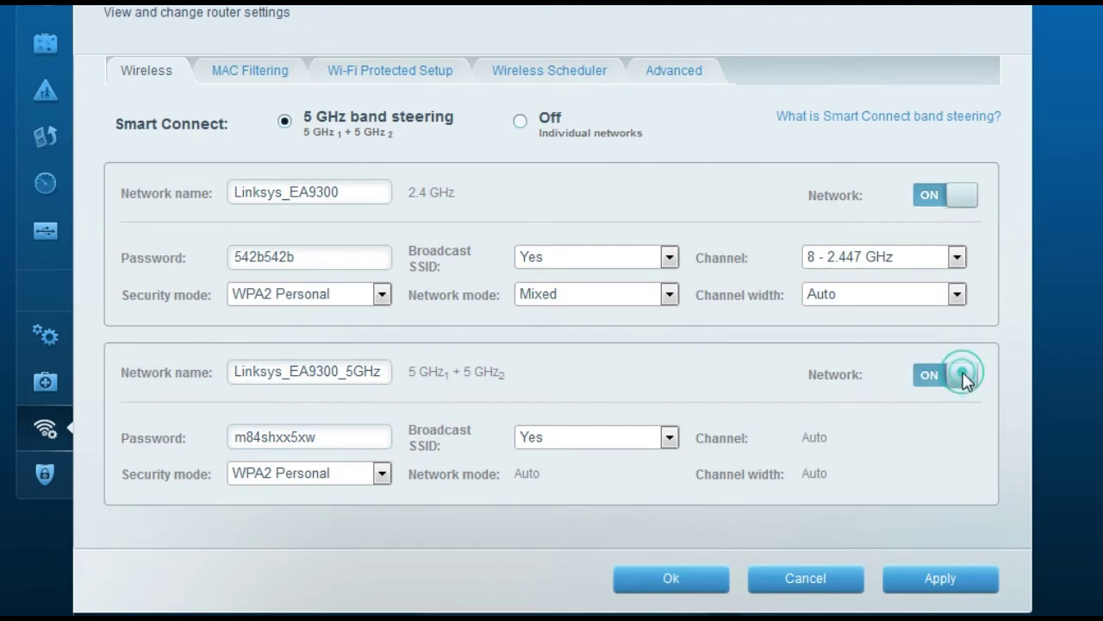
click(936, 196)
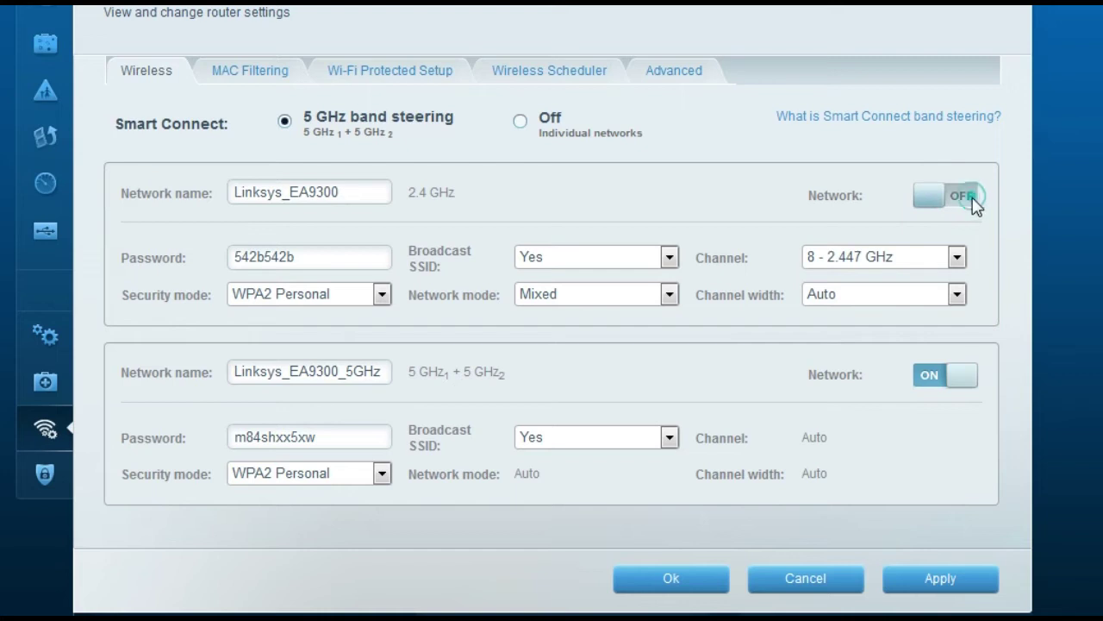
click(970, 202)
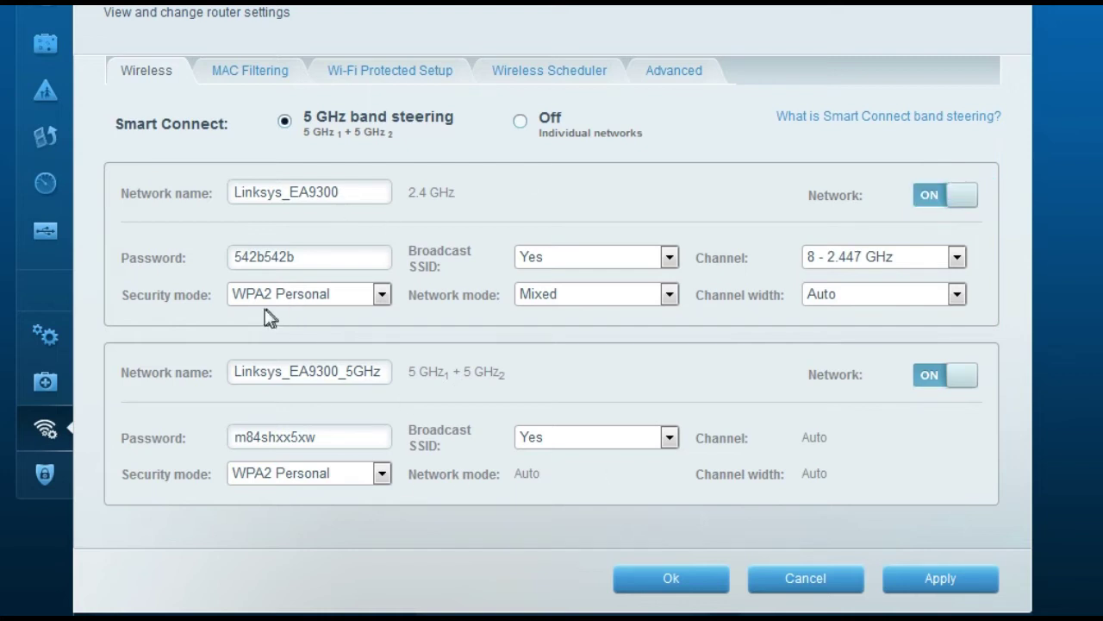
- Apply the wireless settings and dismiss the Windows color scheme prompt
click(942, 581)
scroll(473, 411, up, 2)
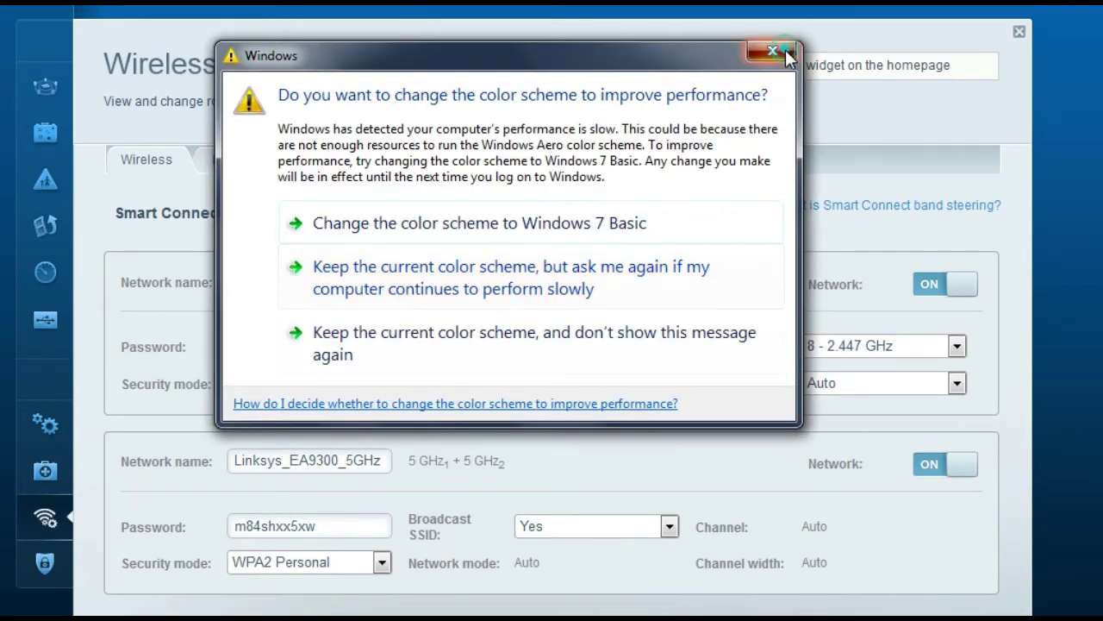
click(787, 53)
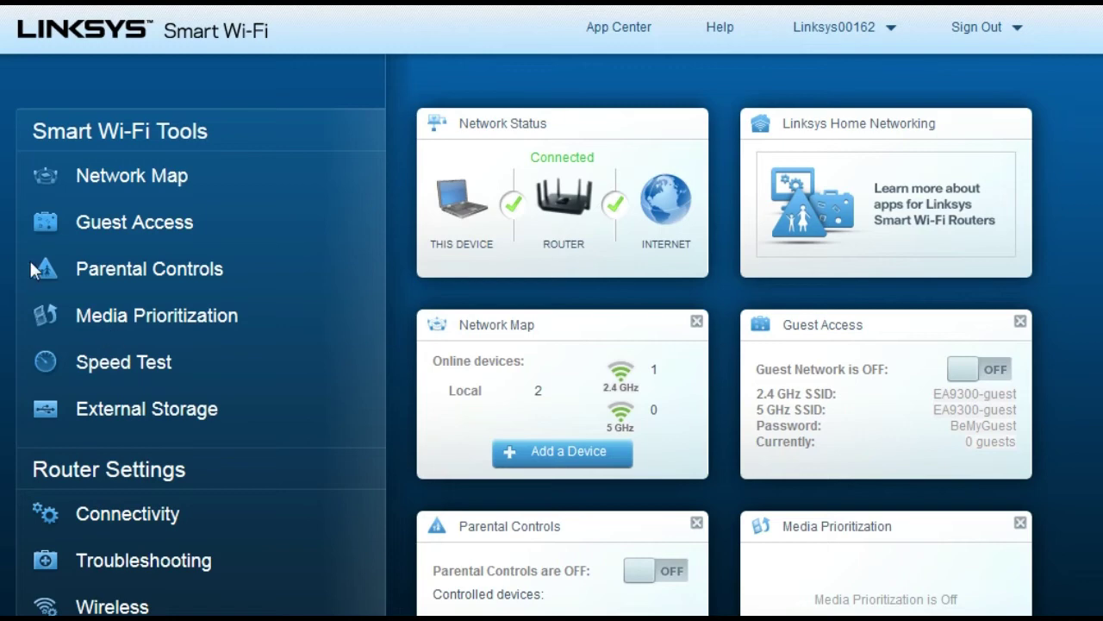
- Open the Guest Access settings and turn on guest access
click(148, 227)
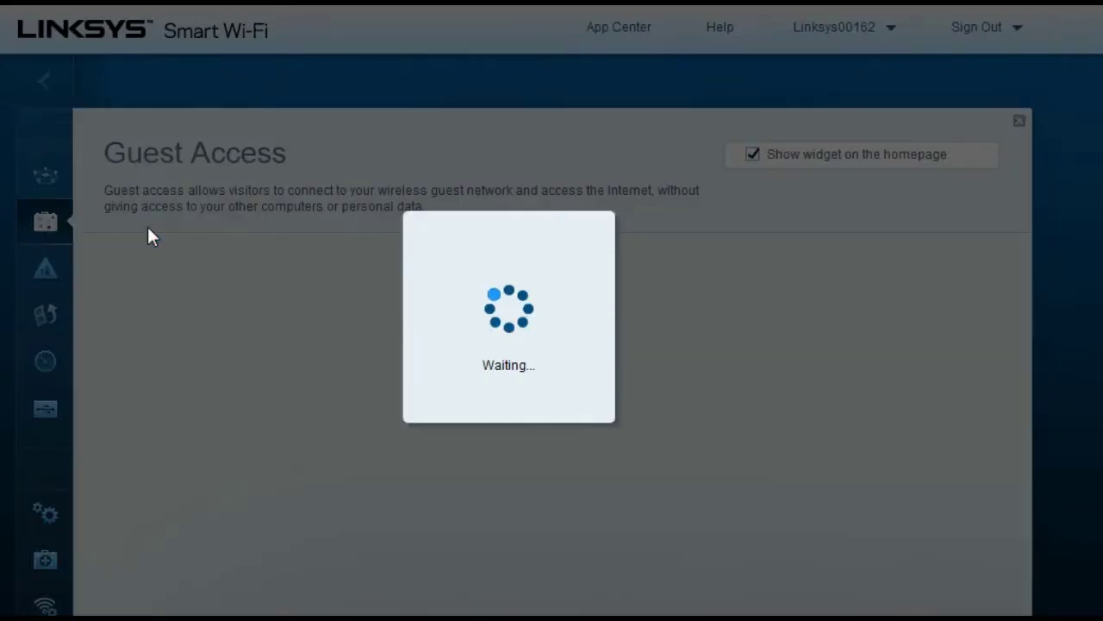
scroll(182, 244, down, 1)
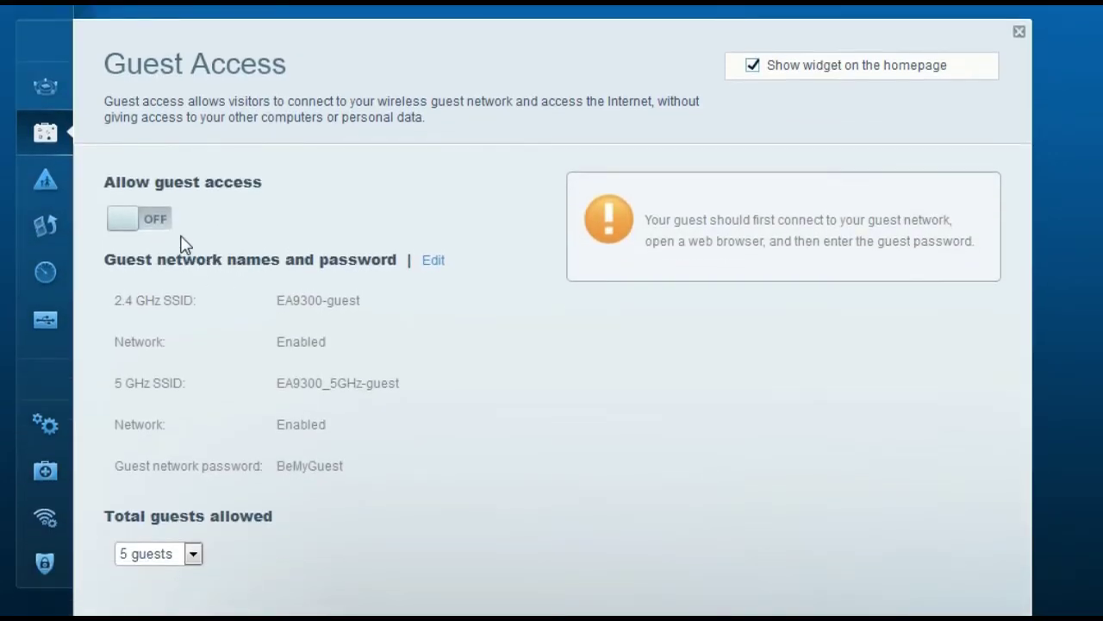
click(162, 223)
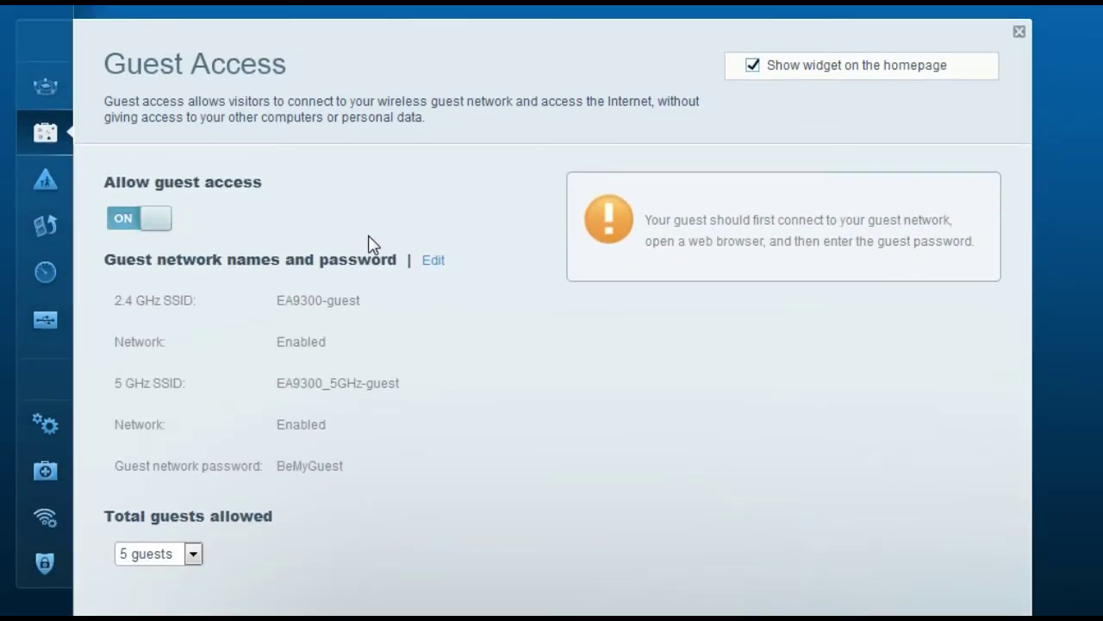
- Open the guest network names and password for editing and examine the 2.4 GHz SSID, 5 GHz SSID and password fields
click(434, 260)
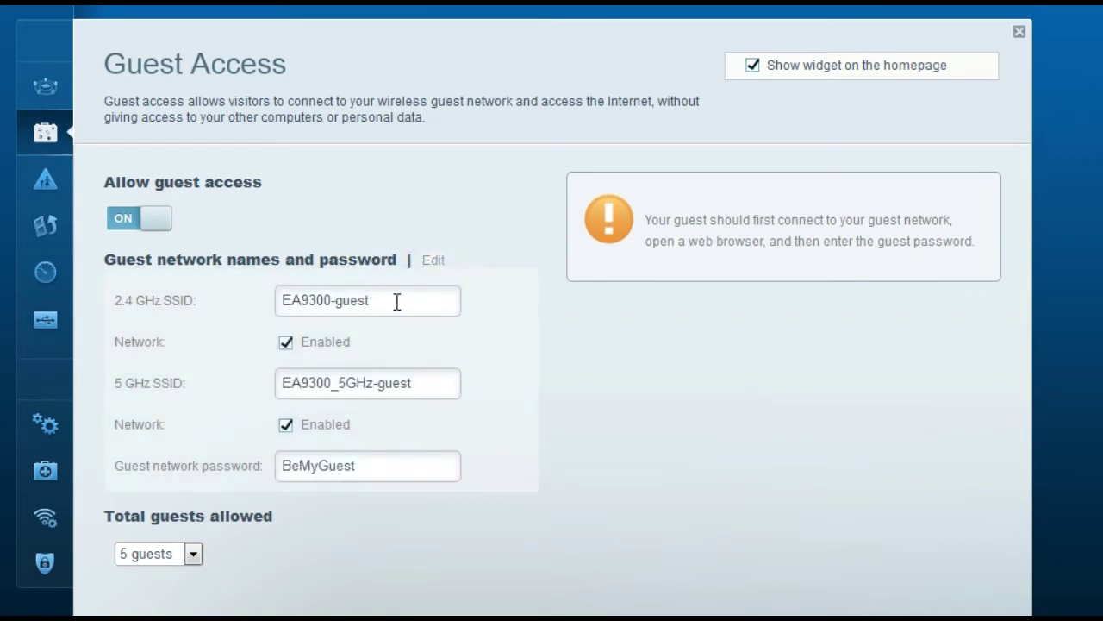
drag(394, 300, 262, 302)
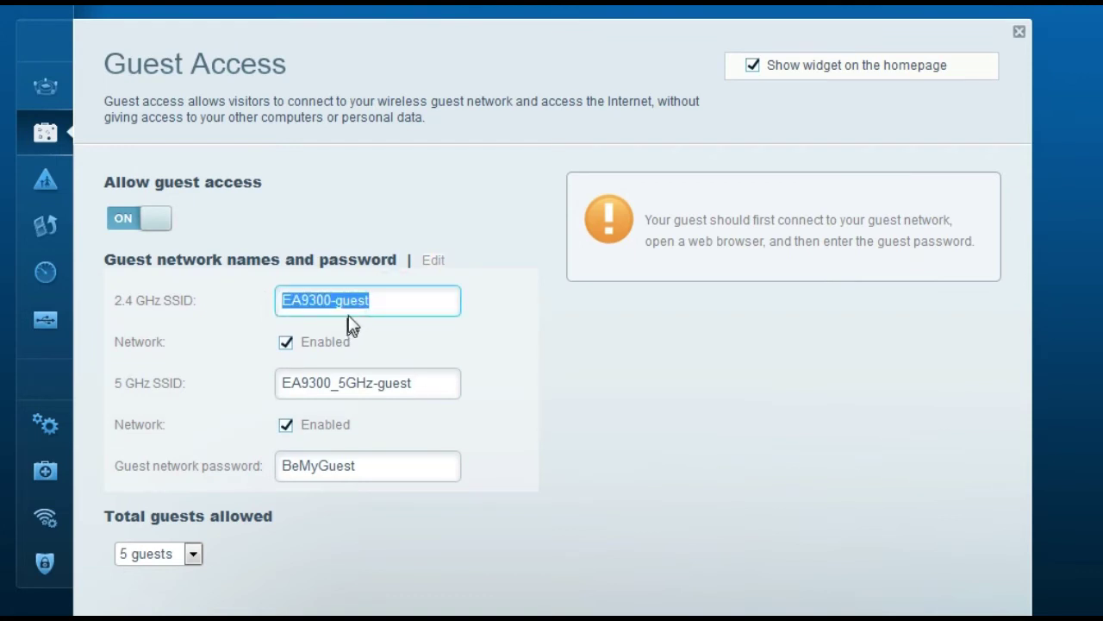
click(375, 298)
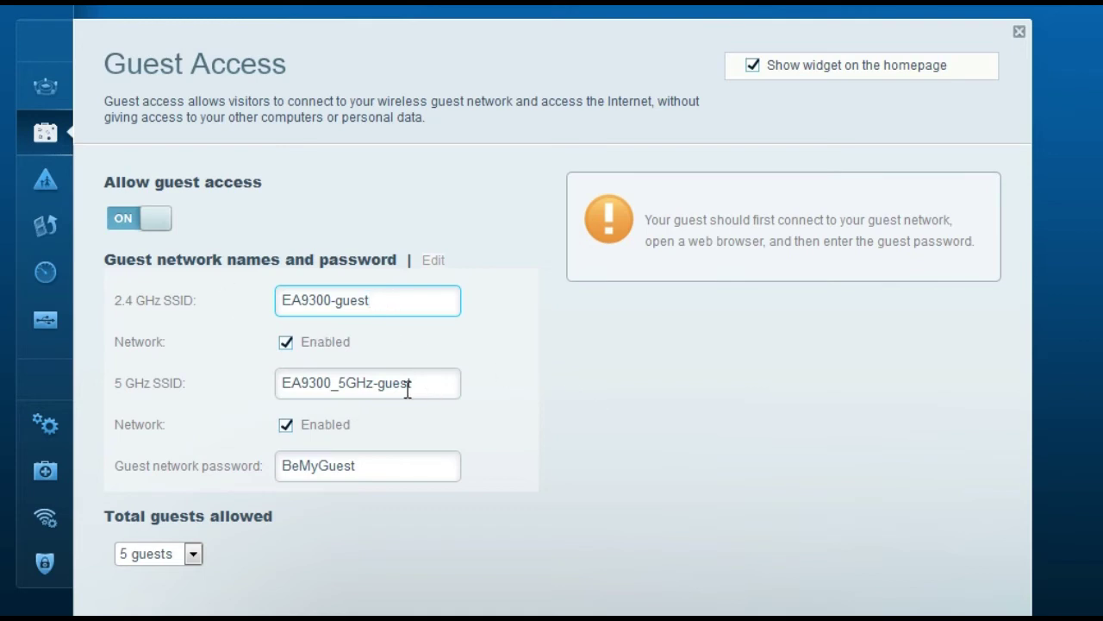
click(385, 466)
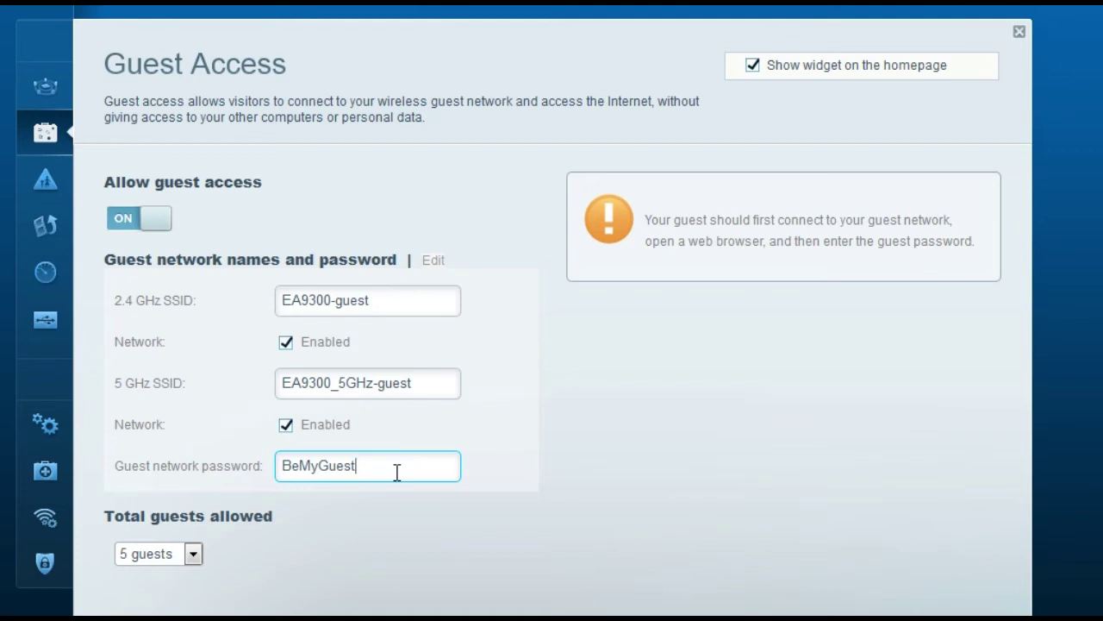
- Review the options for the total number of guests allowed and leave the Guest Access settings
click(193, 554)
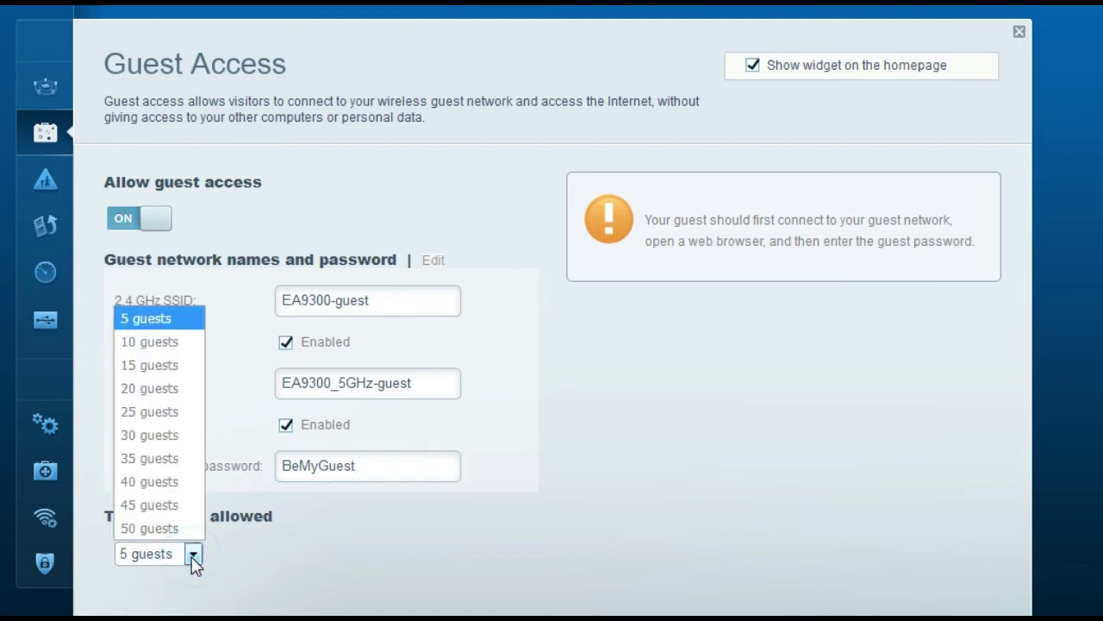
click(291, 569)
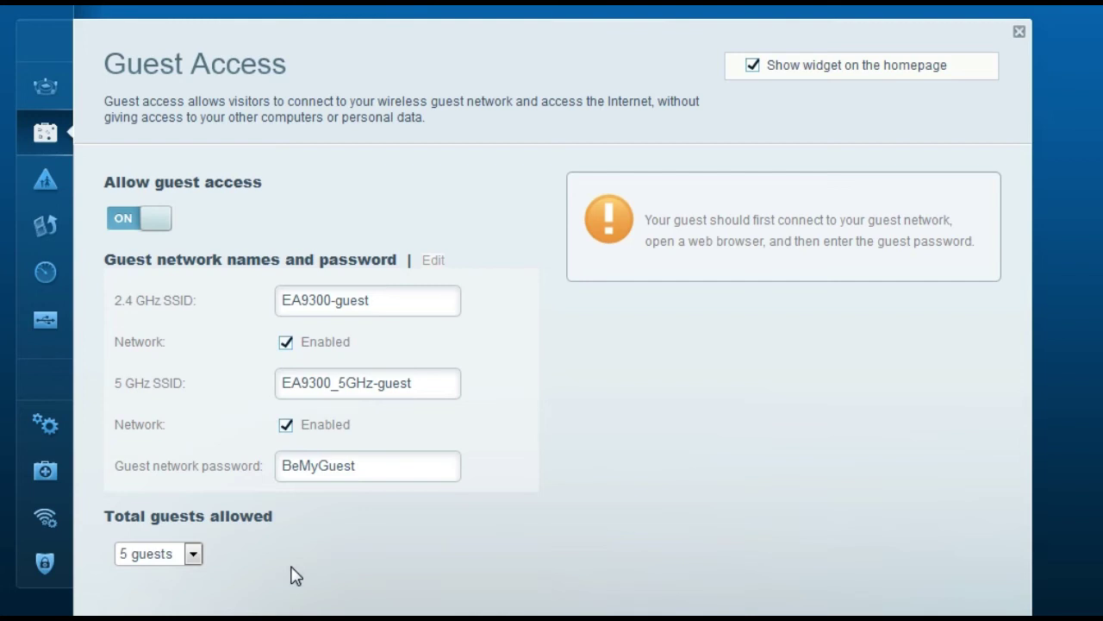
scroll(672, 433, down, 1)
scroll(677, 433, down, 1)
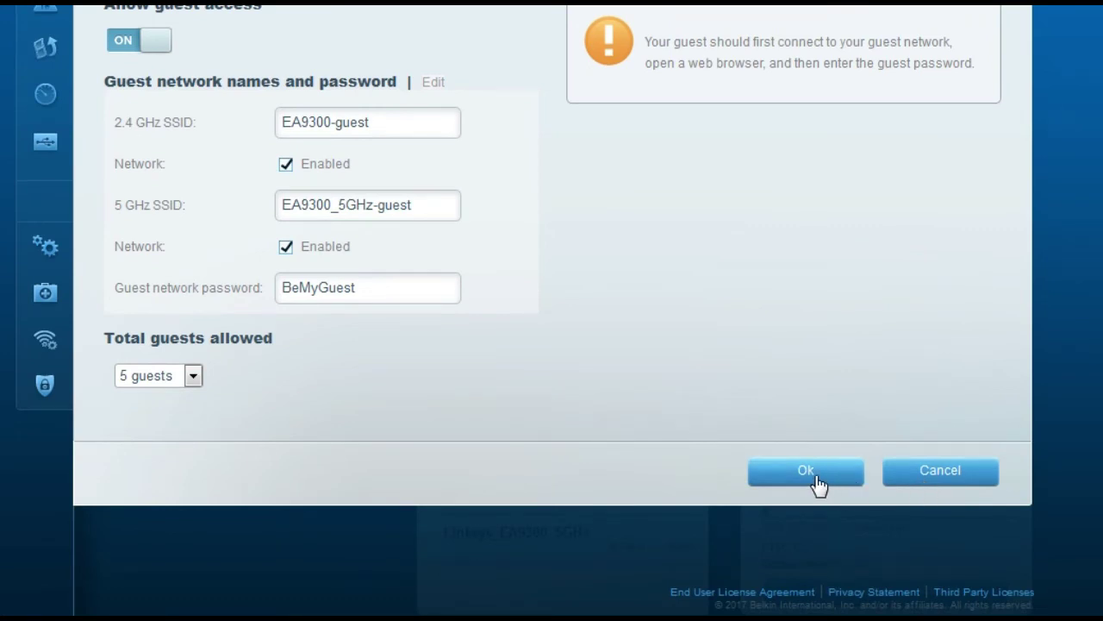
scroll(544, 384, up, 2)
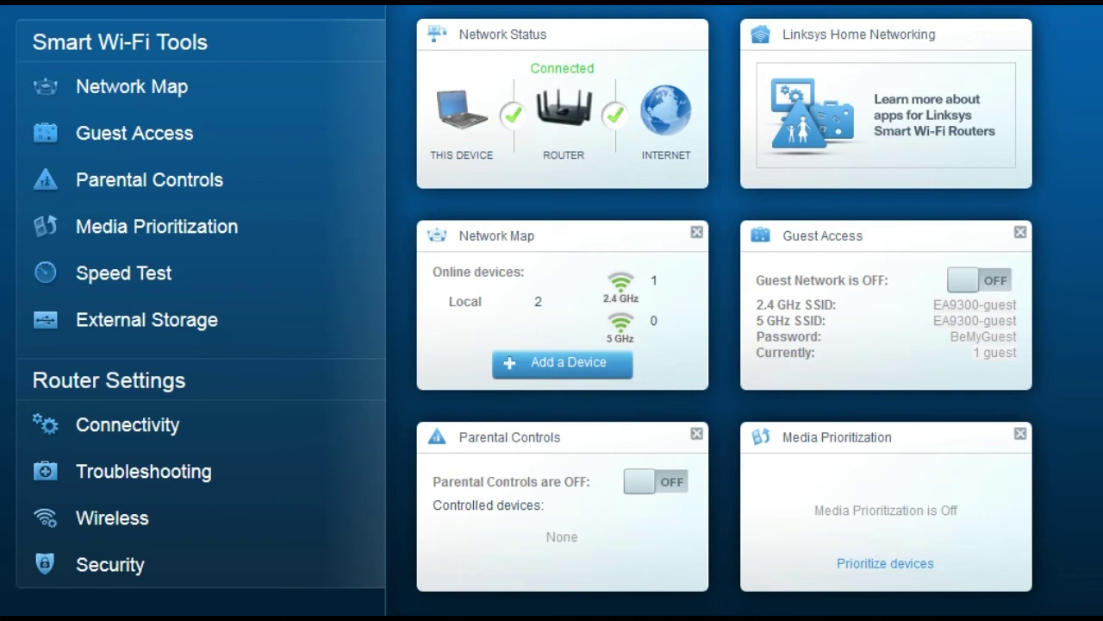
- Open the basic Connectivity settings and look at the file selection for a manual firmware update, cancelling it without choosing a file
click(181, 440)
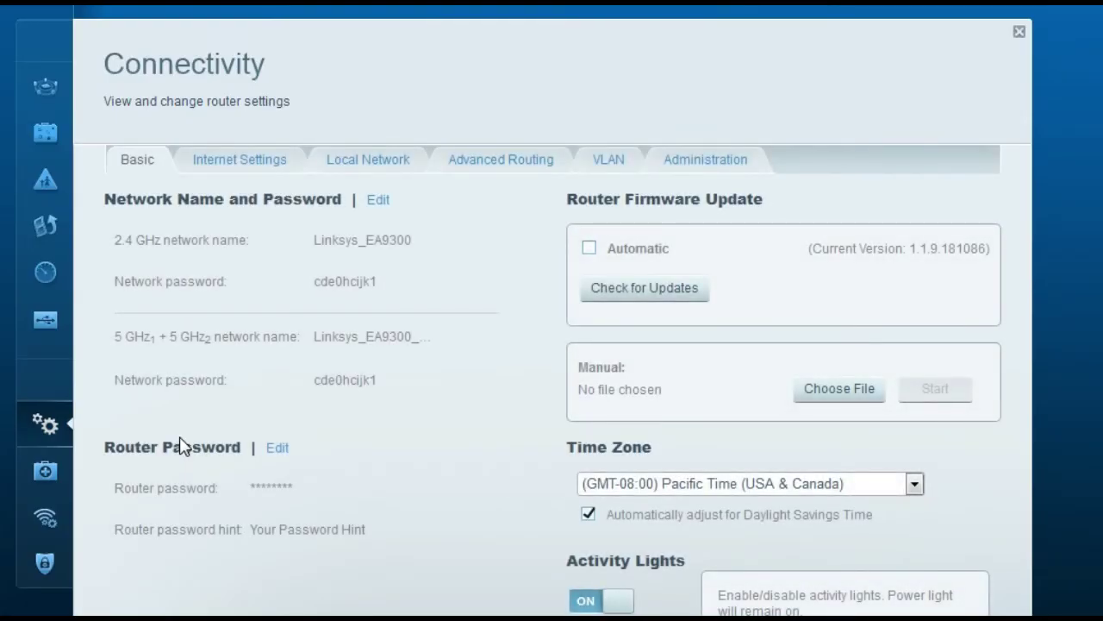
click(839, 390)
key(Escape)
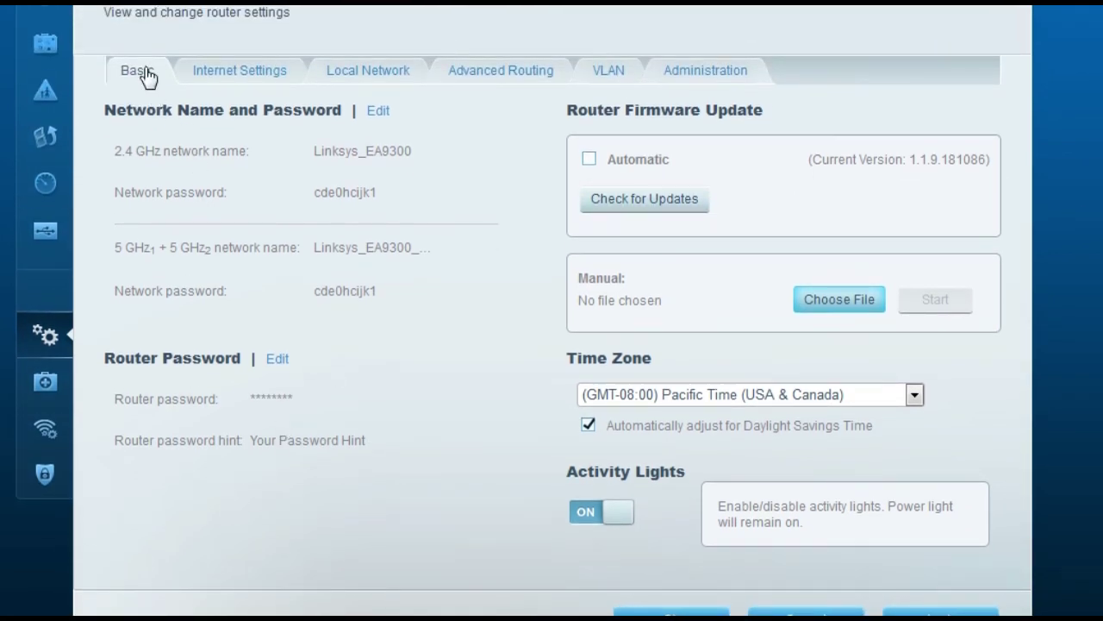
- Open the router password for editing, examine the new password and hint fields, and close the form without entering anything
click(276, 360)
scroll(405, 379, down, 1)
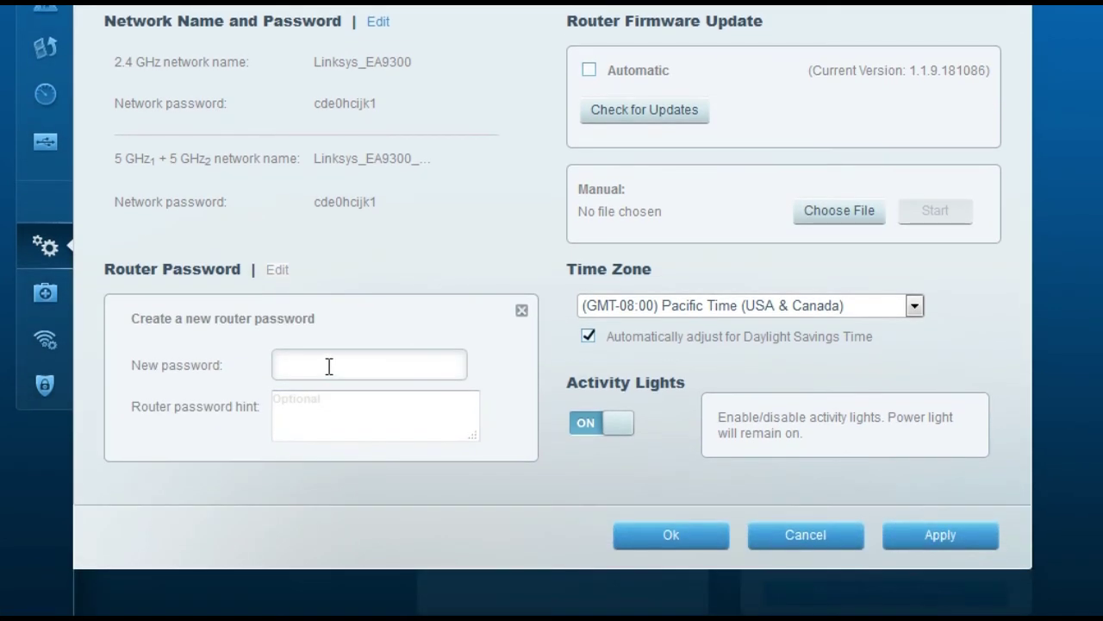
click(329, 366)
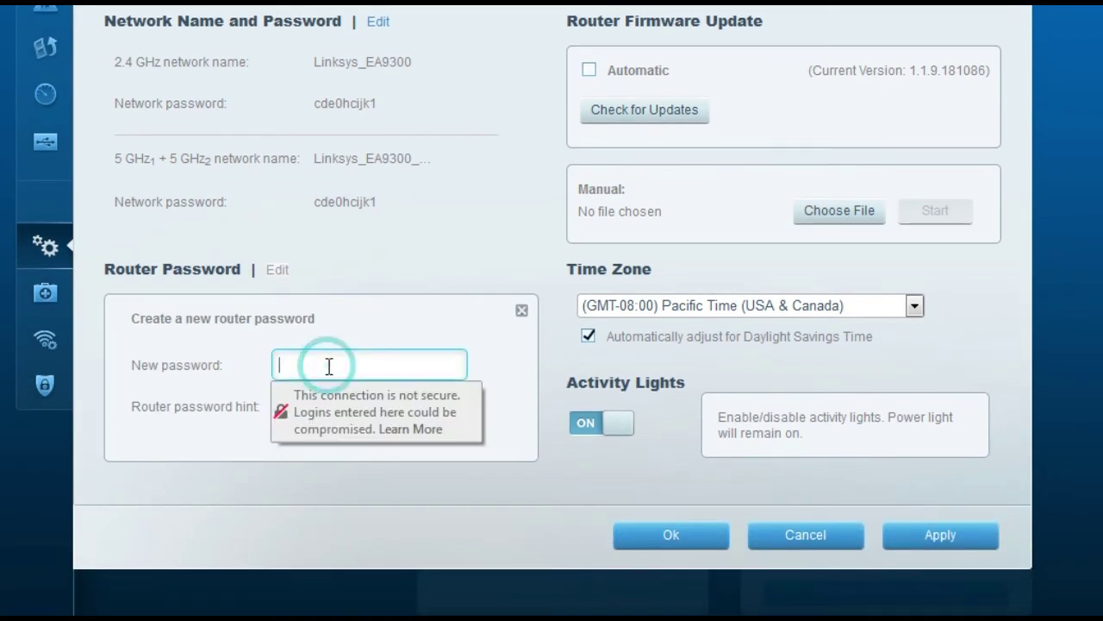
click(543, 337)
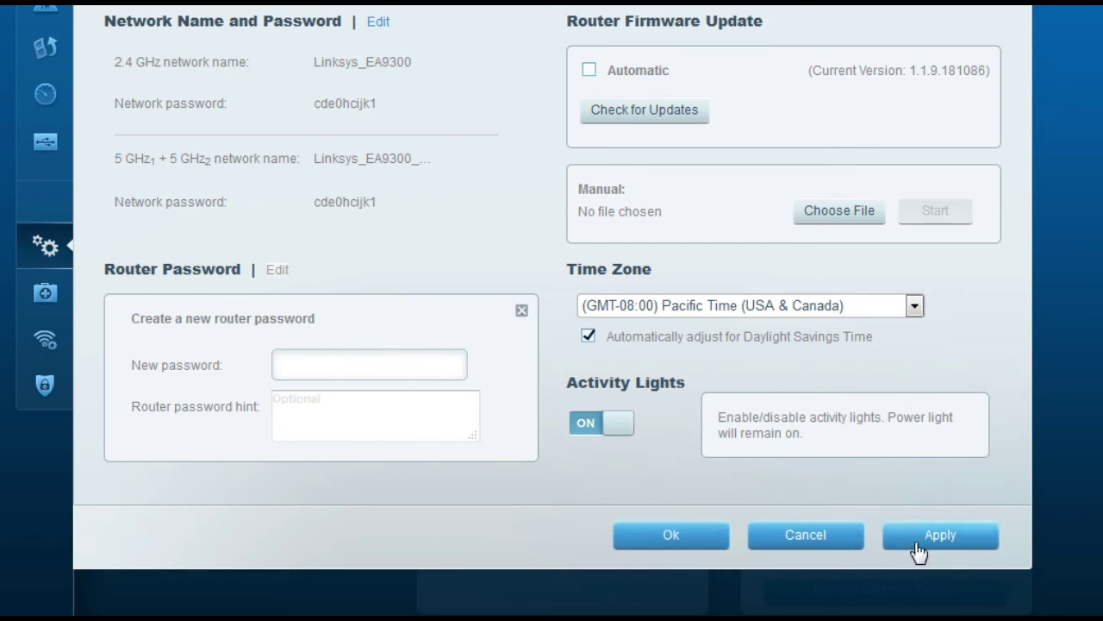
click(521, 310)
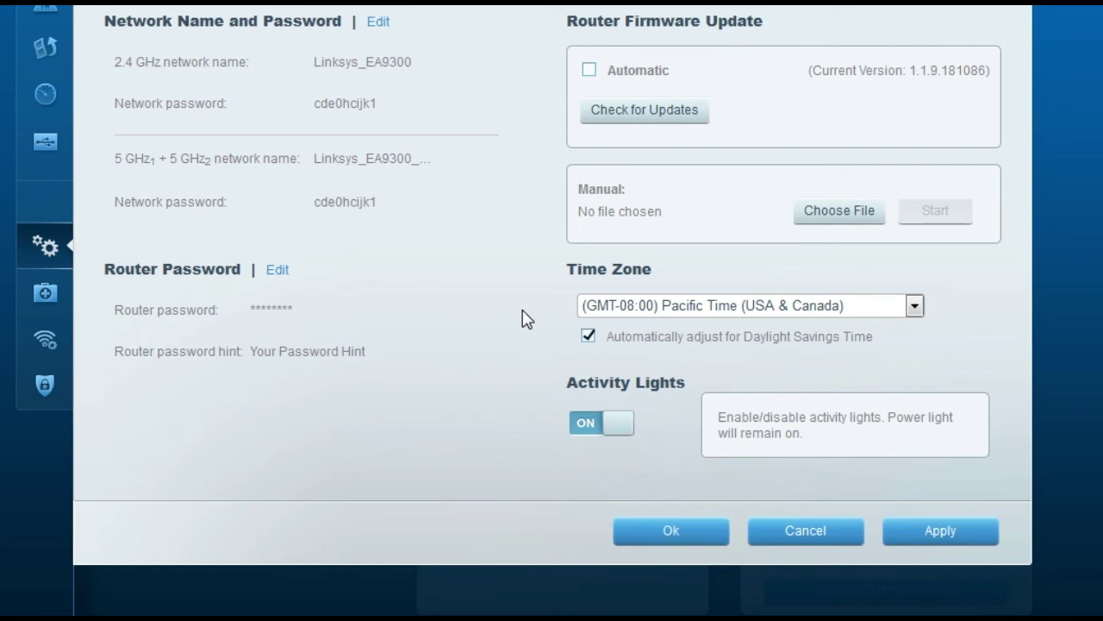
scroll(423, 303, up, 3)
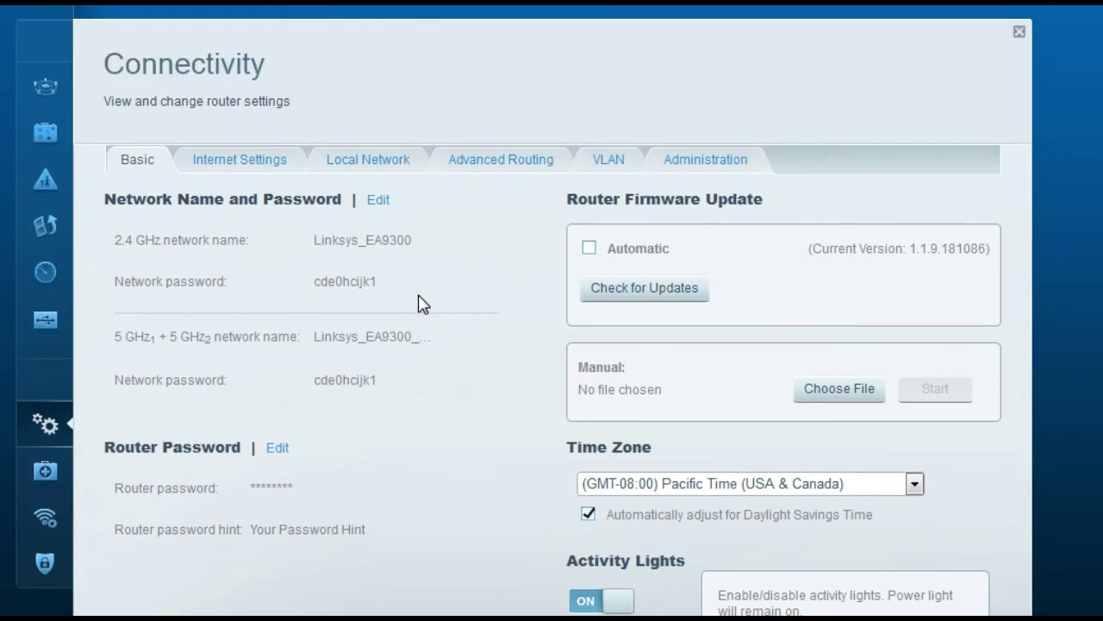